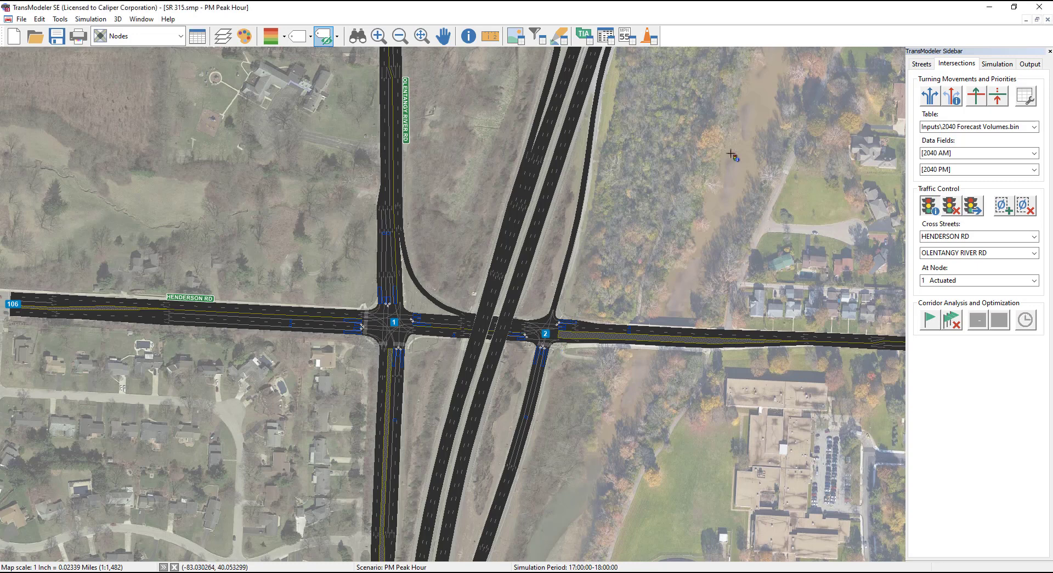
Open the PM Peak Hour scenario's input settings and select the 2040 Forecast Volumes.bin demand file.
left_click(991, 65)
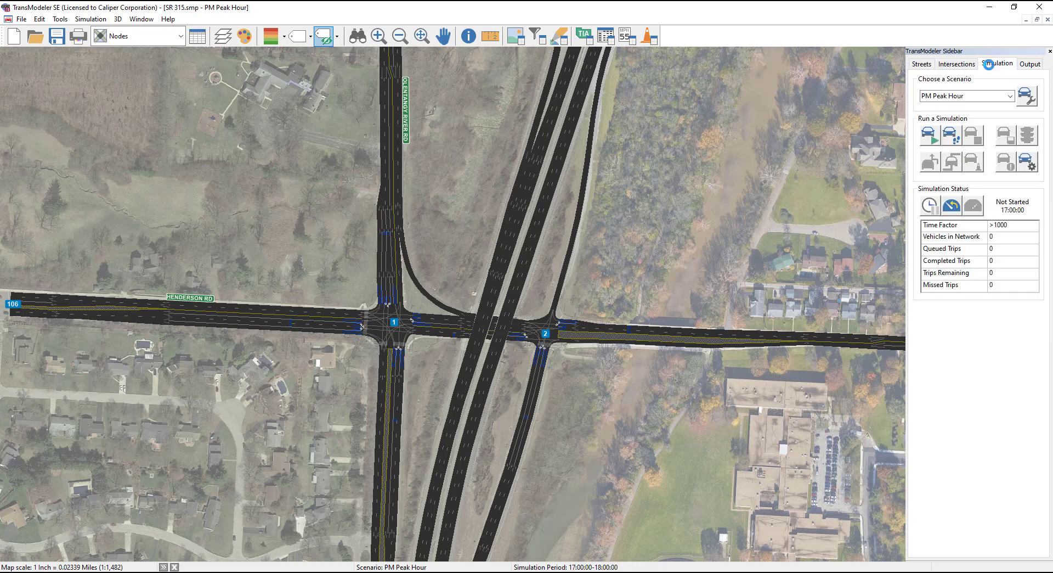
left_click(1025, 97)
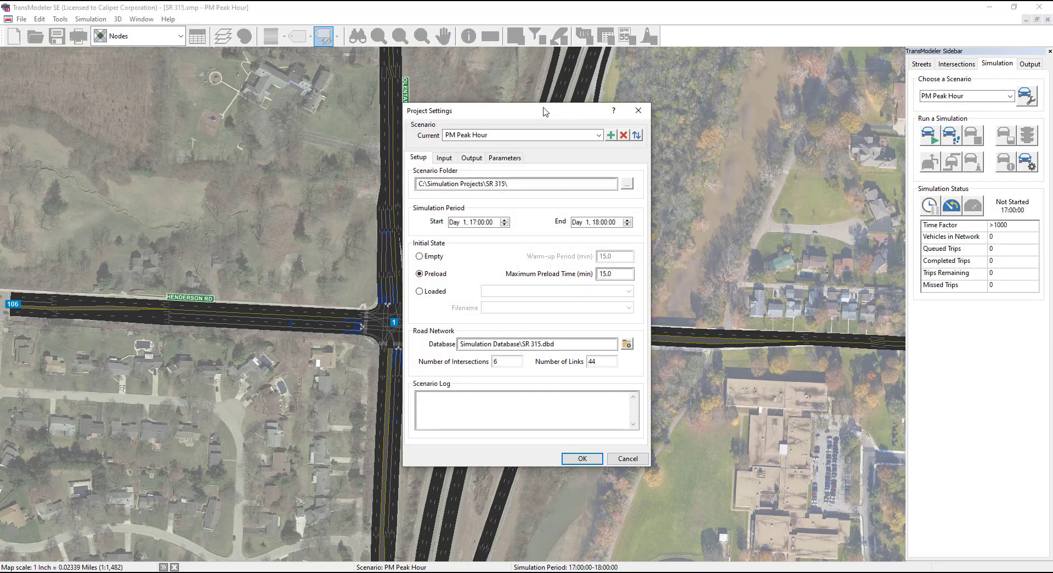
left_click(444, 157)
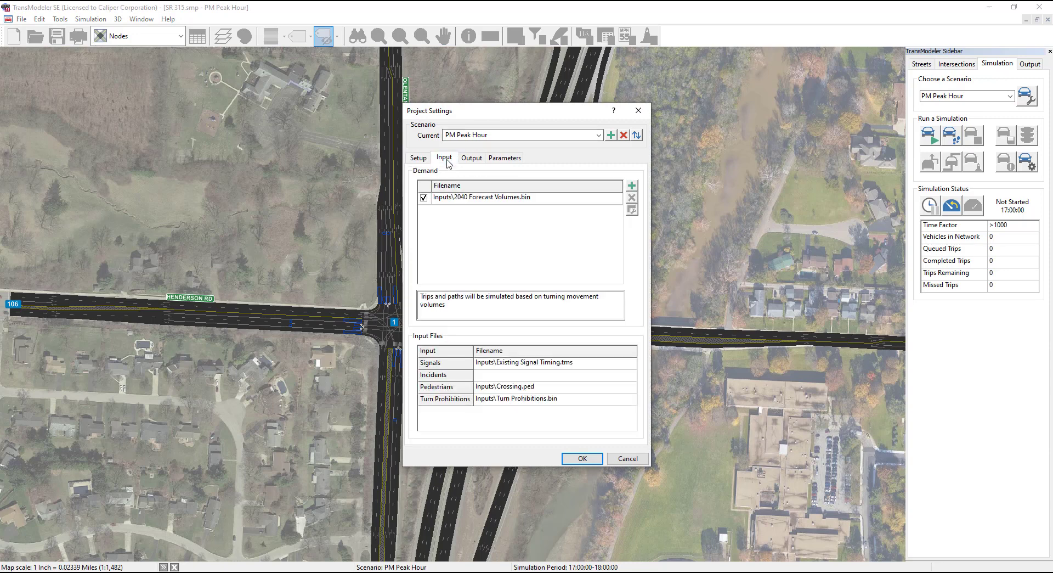
left_click(554, 199)
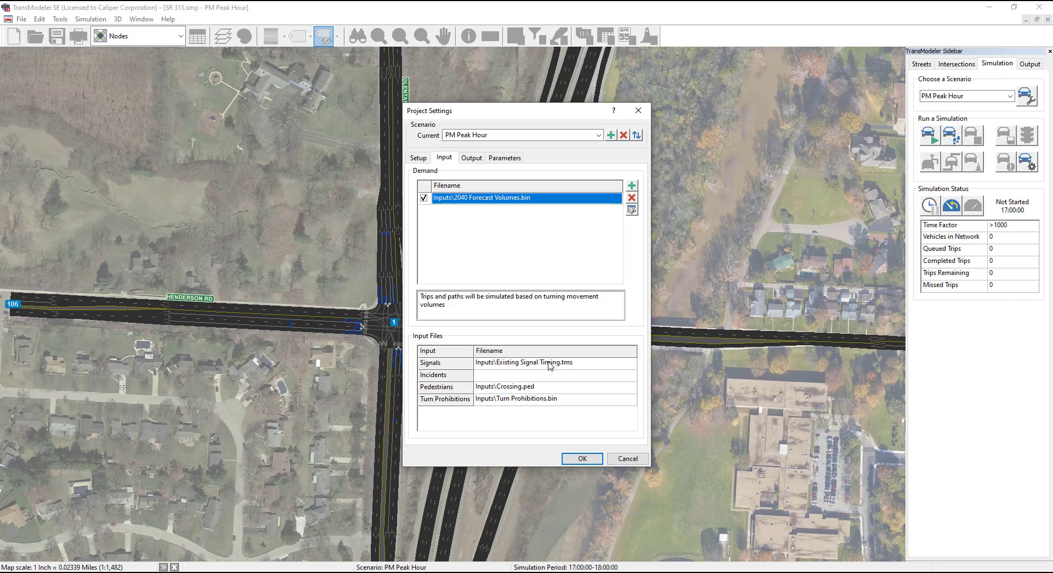
Browse for a different signal plans file for the scenario and duplicate Existing Signal Timing.tms in the Inputs folder.
left_click(526, 368)
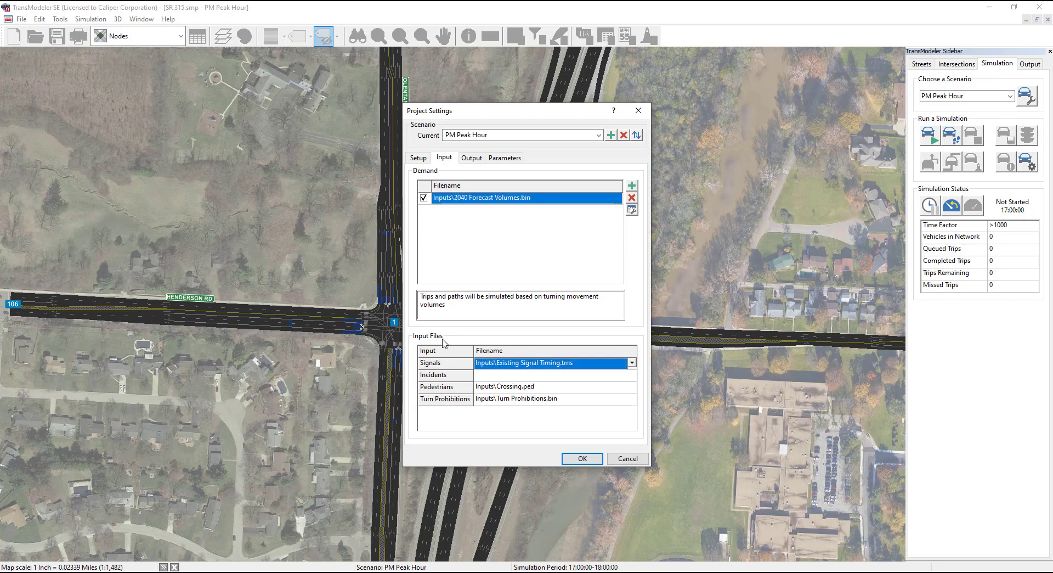
left_click(508, 367)
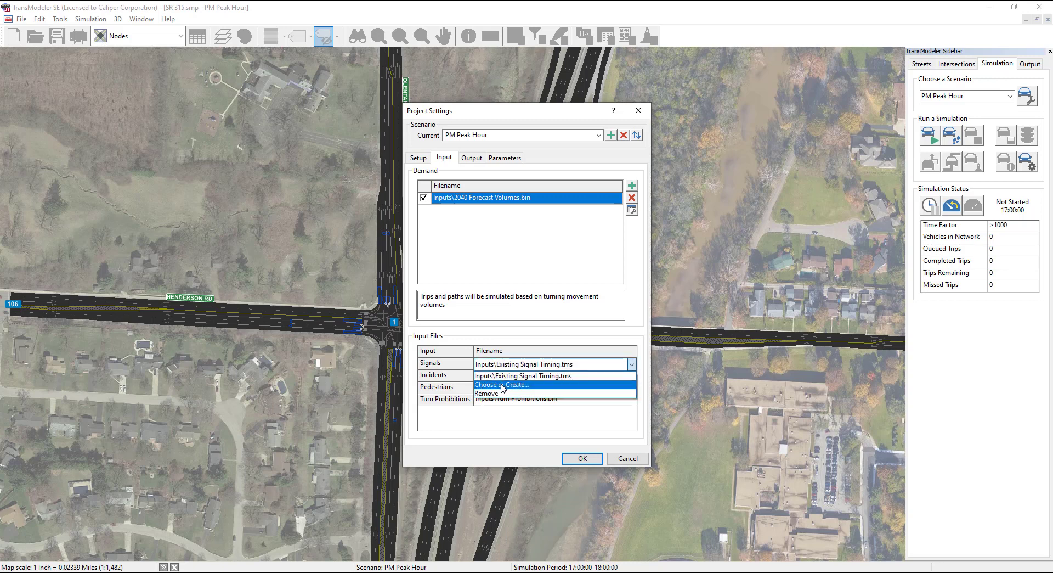
left_click(502, 386)
left_click(224, 197)
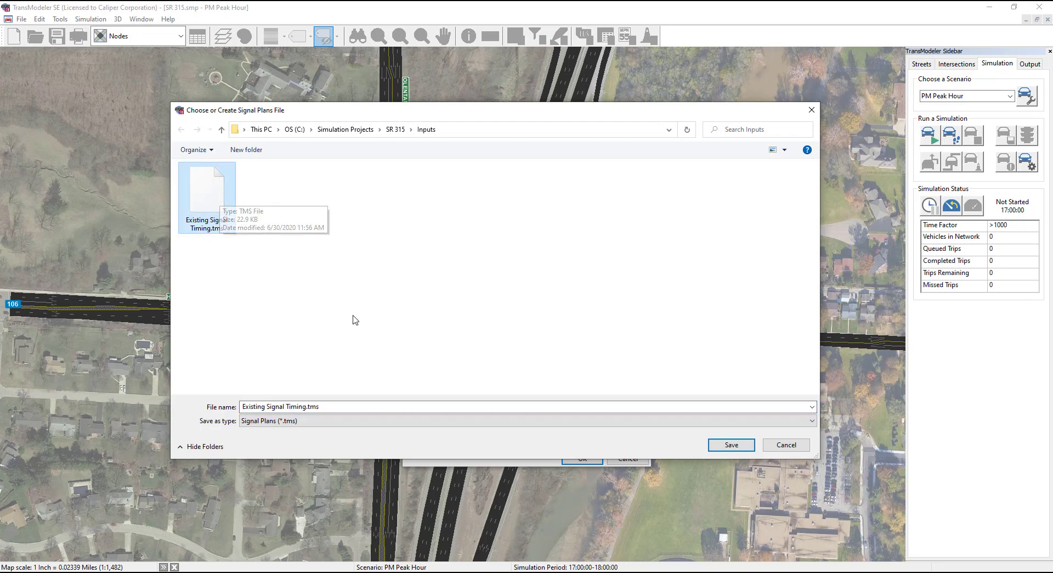
key("ctrl+c")
key("ctrl+v")
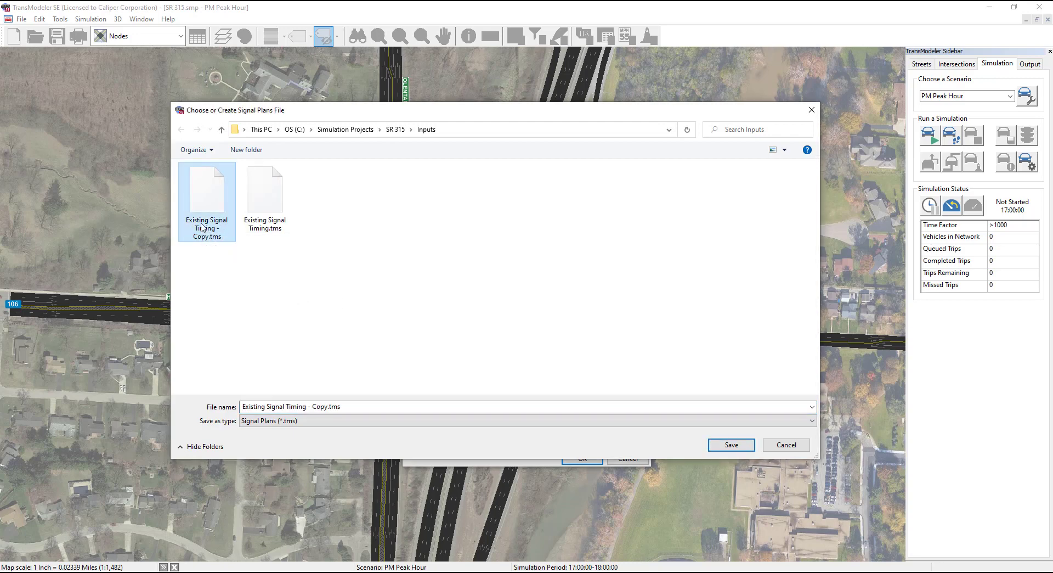
Rename the copied signal plans file to Optimized Signal Timing.tms.
left_click(186, 217)
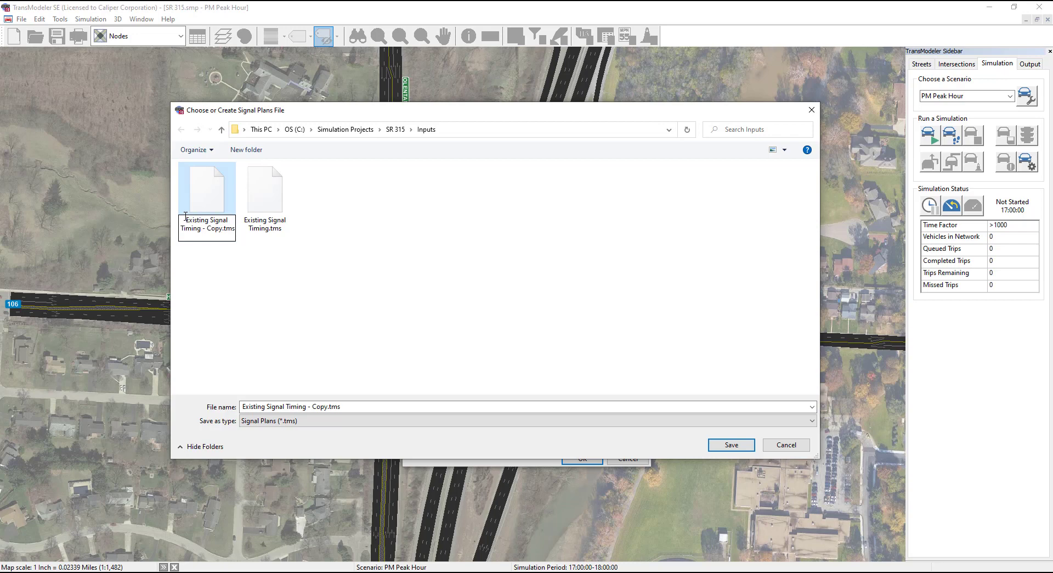
type("Optimized")
key("Delete")
key("Delete")
key("Delete")
key("Delete")
key("Delete")
key("Delete")
key("Delete")
key("Delete")
key("Delete")
key("Right")
key("Right")
key("Right")
key("Right")
key("Right")
key("Right")
key("Right")
key("Right")
key("Right")
key("Right")
key("Right")
key("Right")
key("Right")
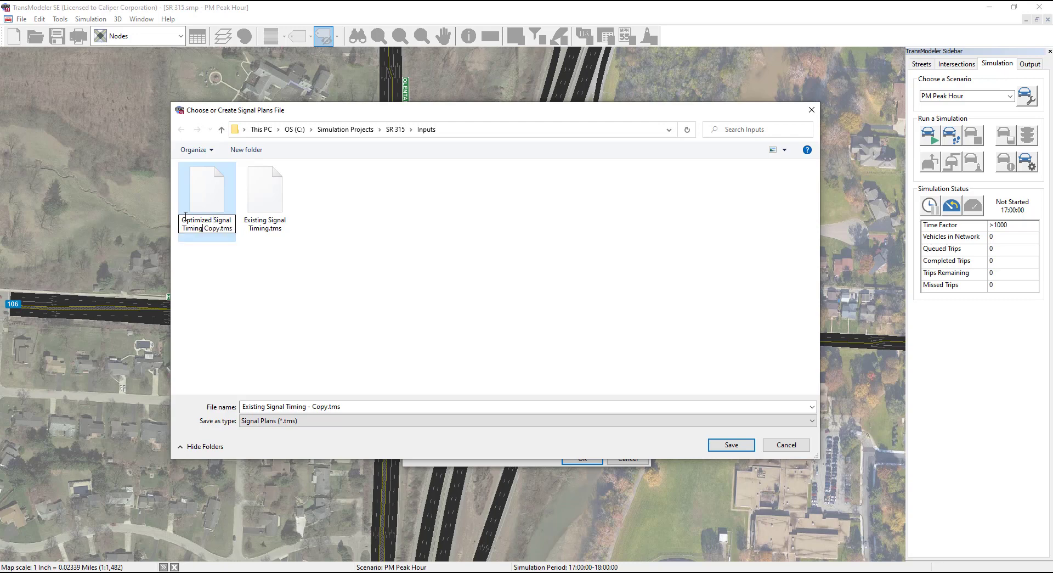
key("Delete")
key("Delete")
key("Delete")
key("Delete")
key("Delete")
key("Delete")
key("Delete")
left_click(209, 207)
Assign Optimized Signal Timing.tms as the scenario's Signals input file and accept the project settings.
double_click(264, 200)
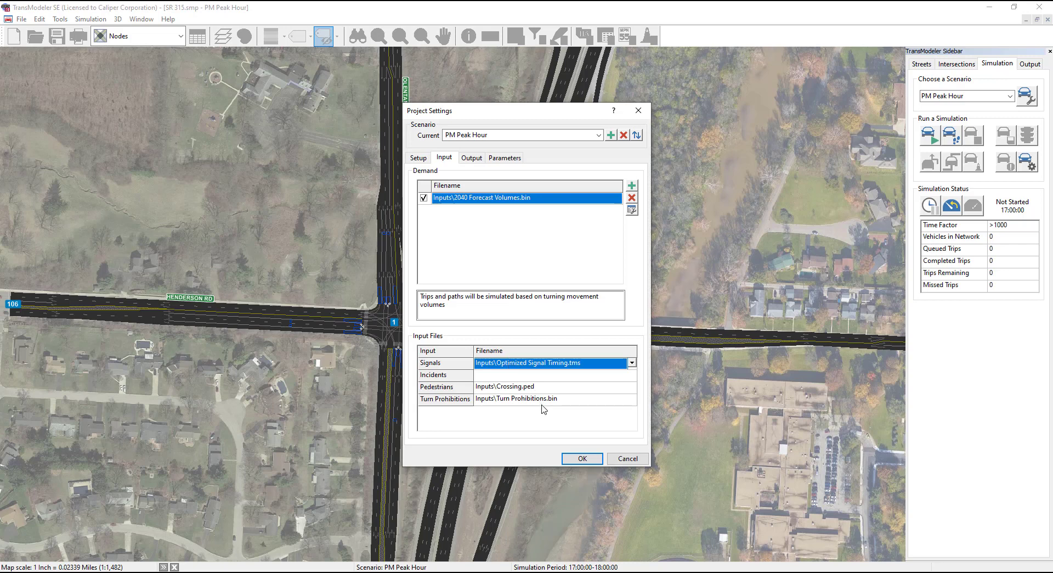
left_click(582, 458)
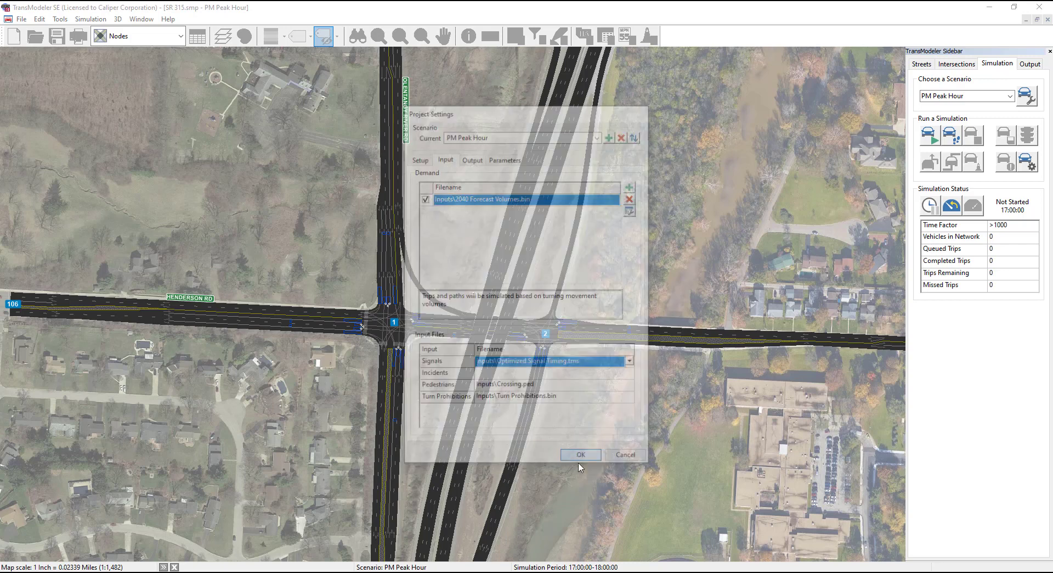
Open the intersection control of node 1 at Henderson Rd and Olentangy River Rd and display its turns and phases.
left_click(957, 63)
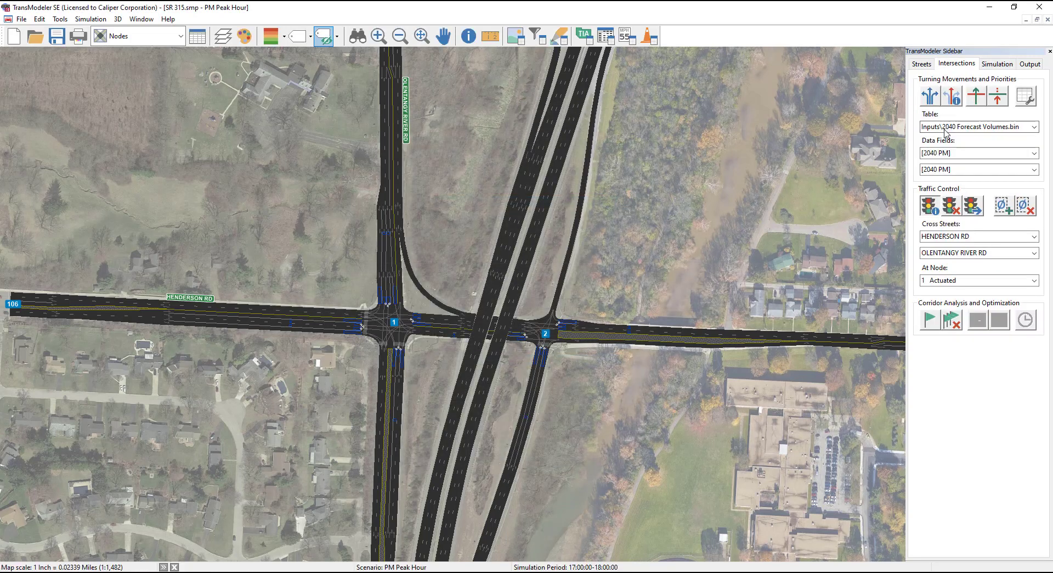
left_click(934, 206)
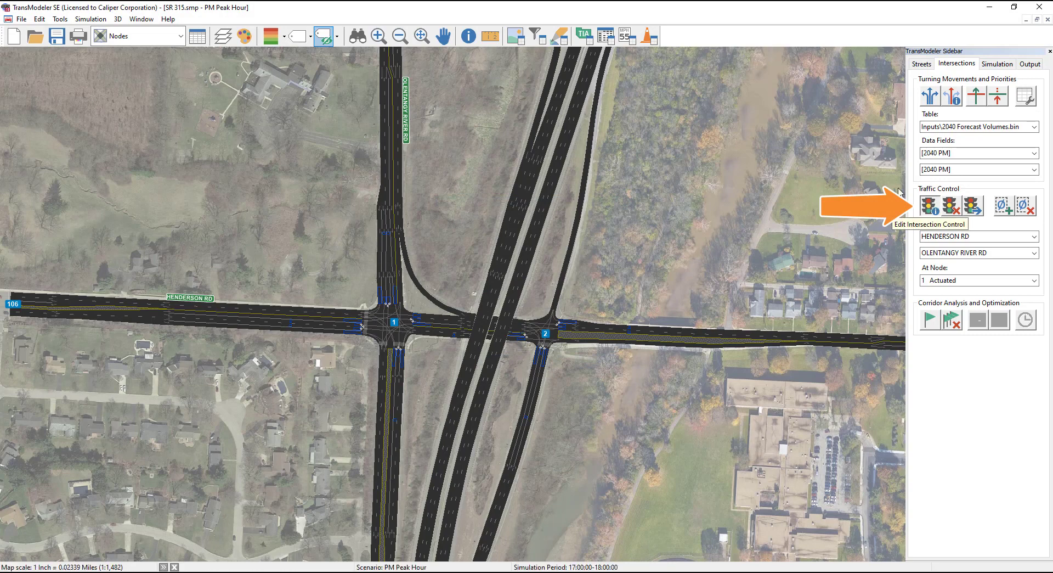
left_click(391, 327)
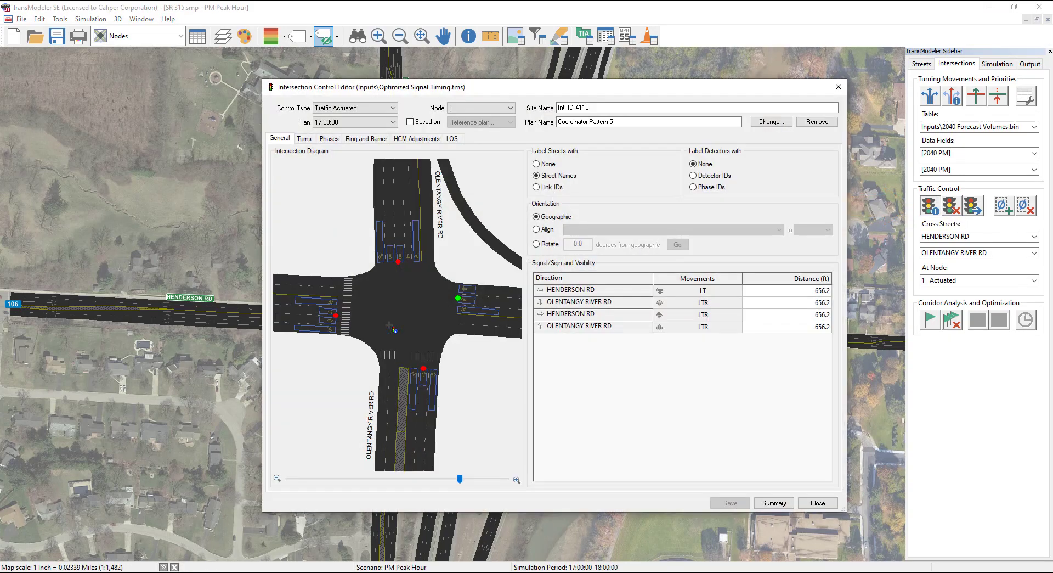
left_click(305, 140)
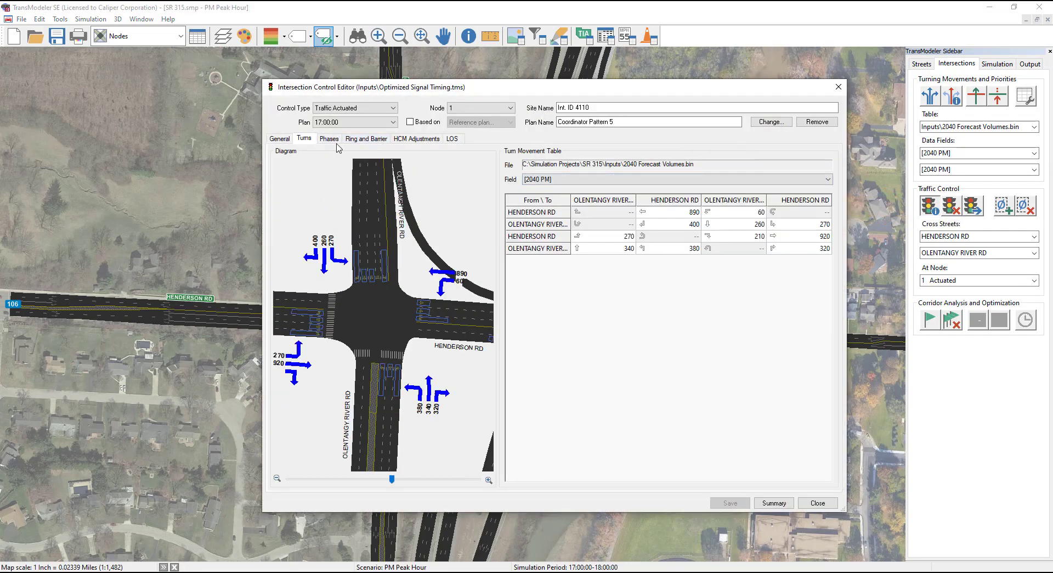
left_click(331, 140)
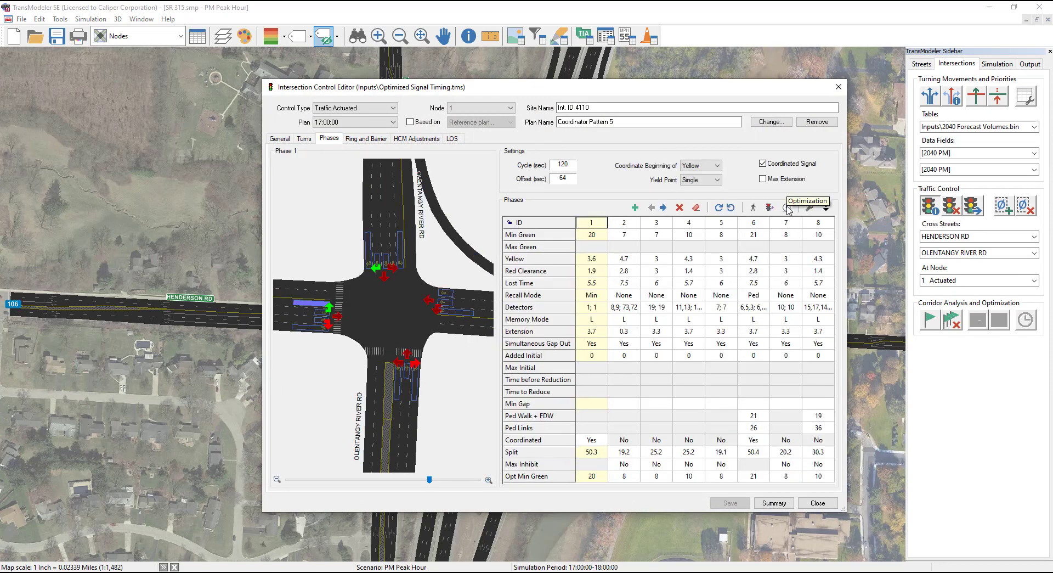
Start a signal timing optimization for node 1 using the [2040 PM] flow.
left_click(786, 207)
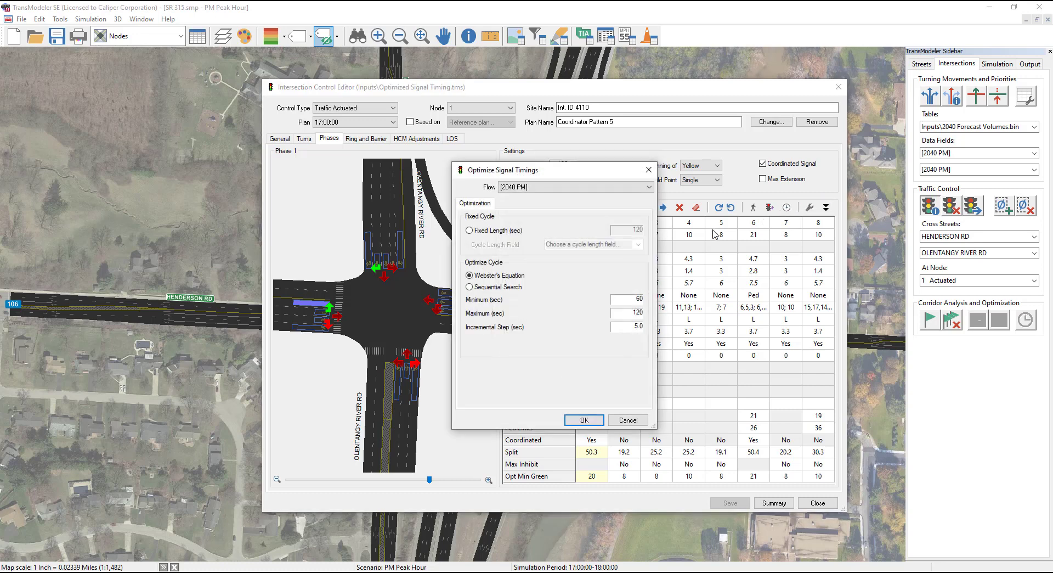
left_click_drag(528, 174, 772, 171)
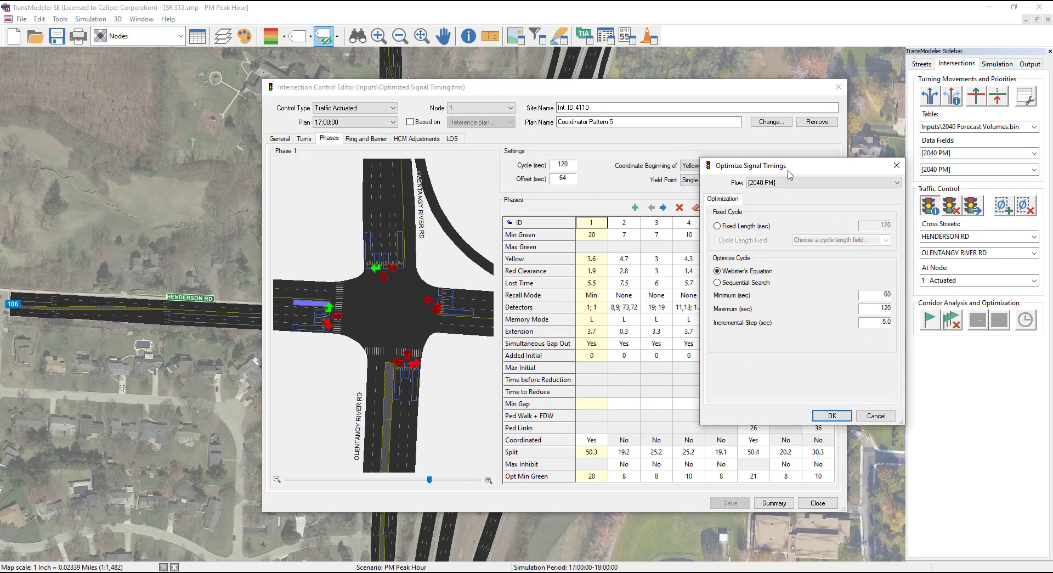
left_click(774, 183)
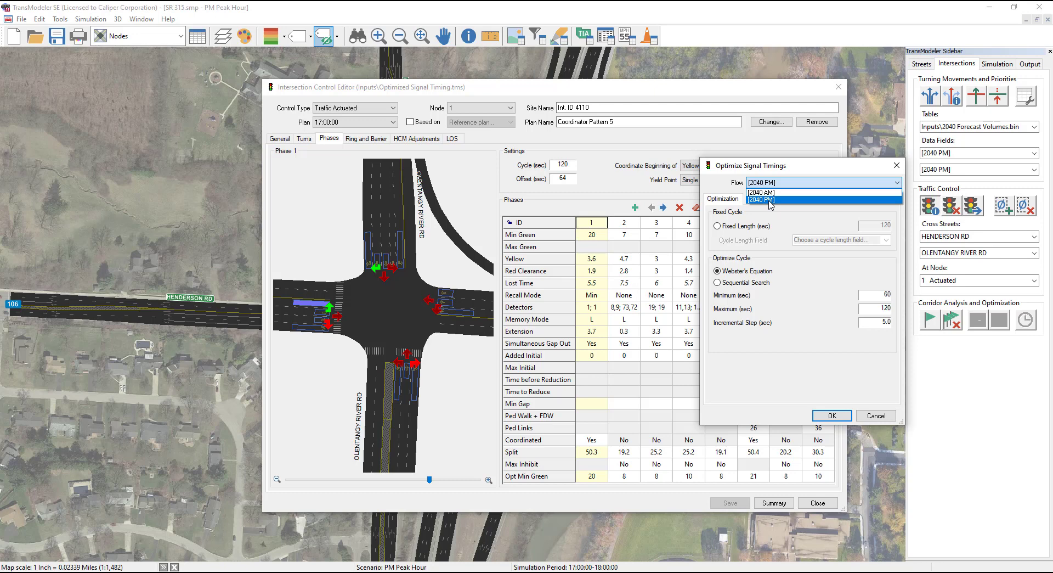
left_click(771, 201)
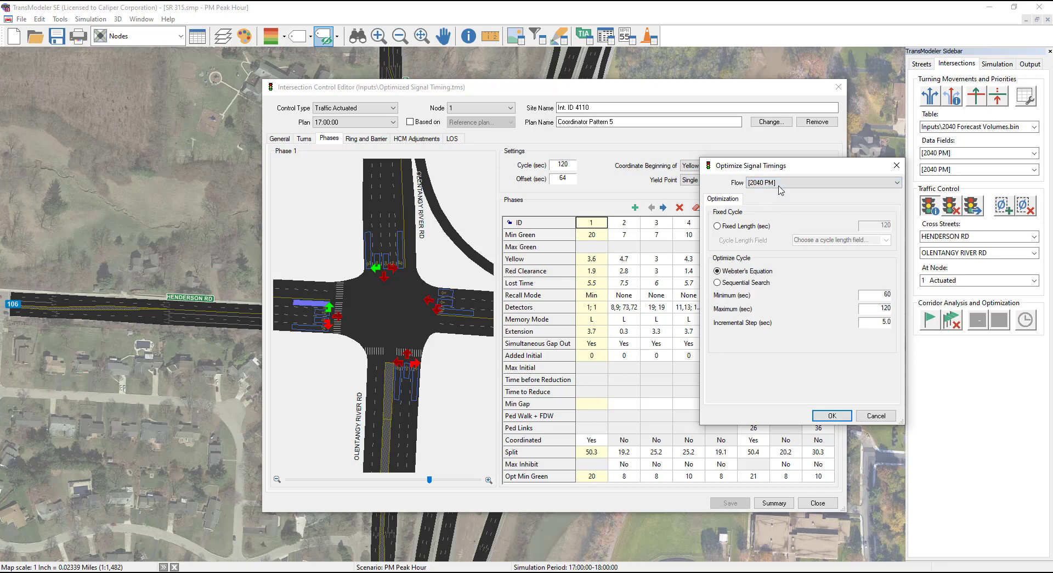
Set the cycle optimization method to Sequential Search with Average Delay as the measure to minimize.
left_click(761, 230)
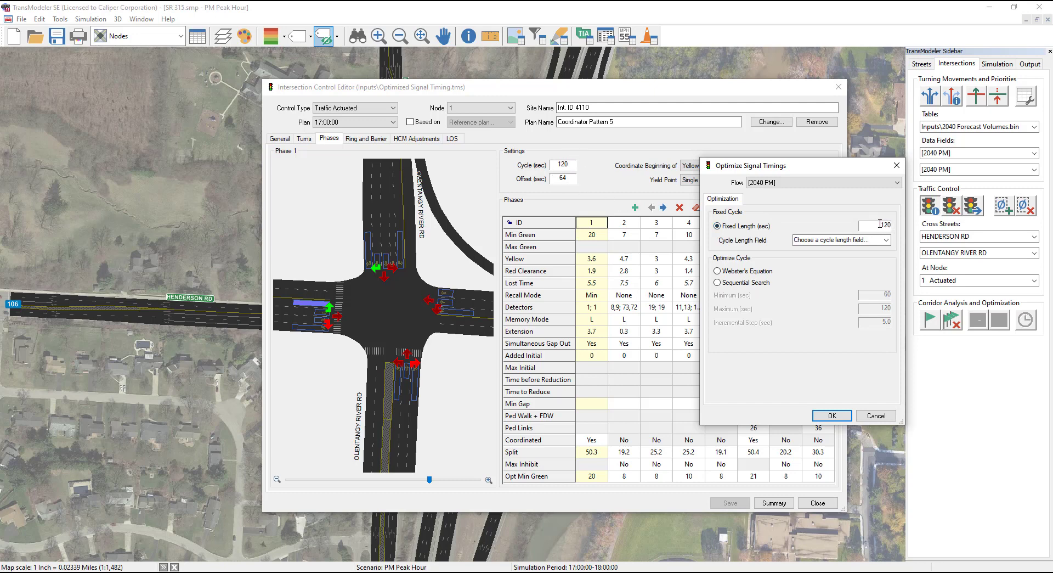
left_click(733, 275)
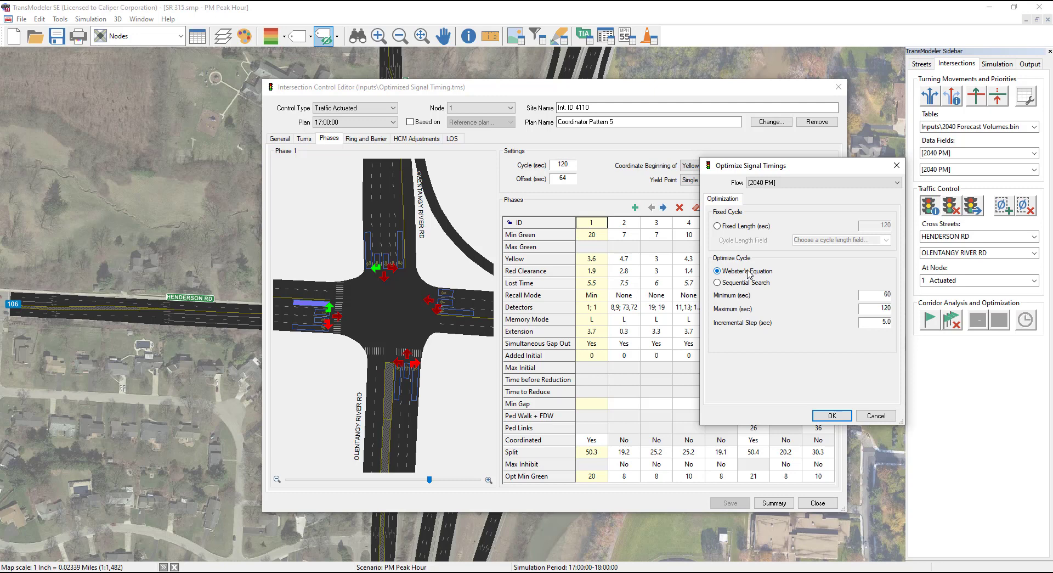
left_click(738, 284)
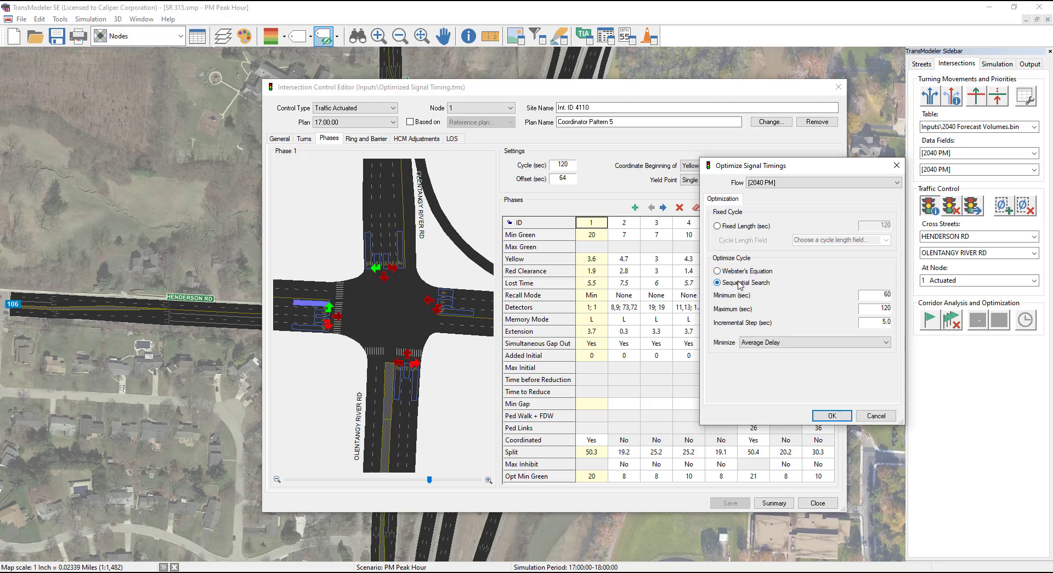
left_click(817, 342)
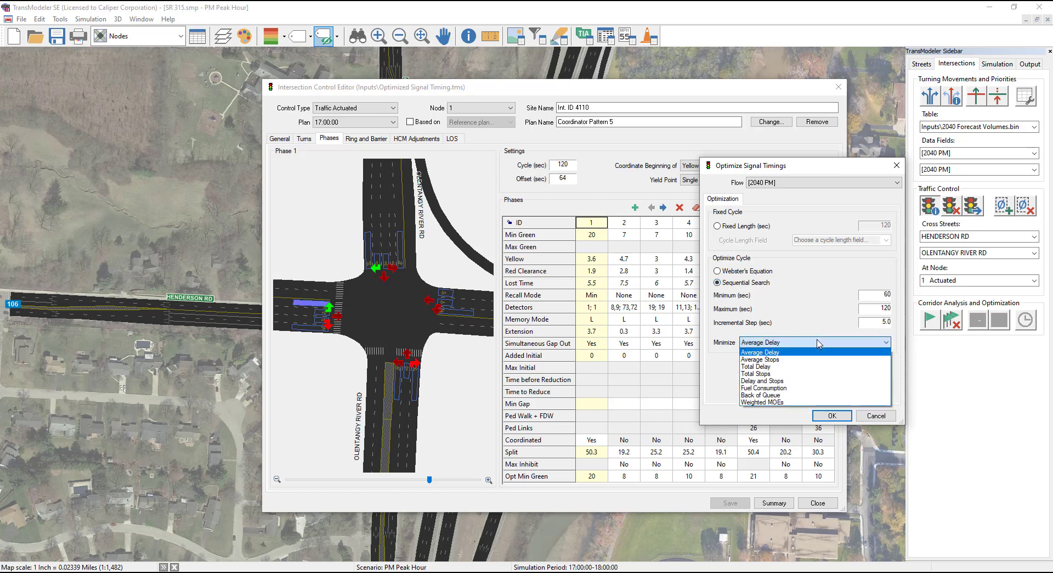
left_click(818, 342)
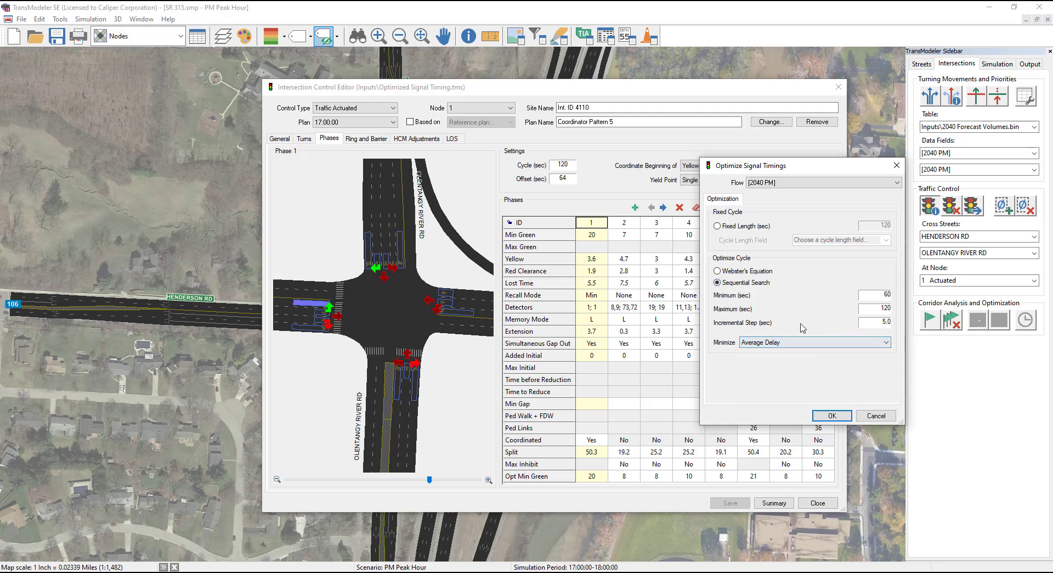
Set the cycle length range to 100–140 seconds with an incremental step of 10, and run the optimization.
double_click(882, 295)
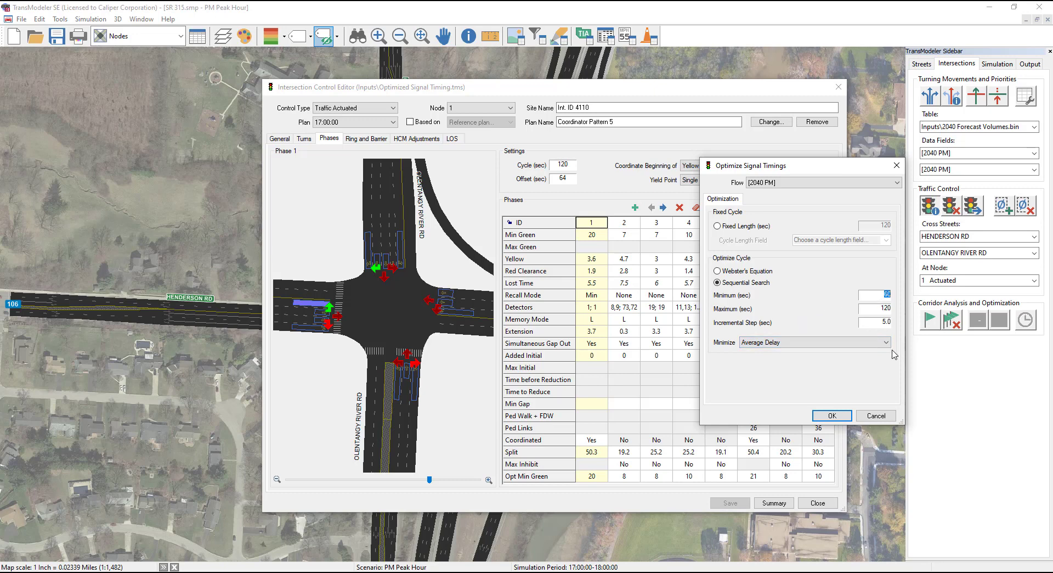
type("100")
key("Tab")
type("140")
key("Tab")
type("10")
left_click(833, 415)
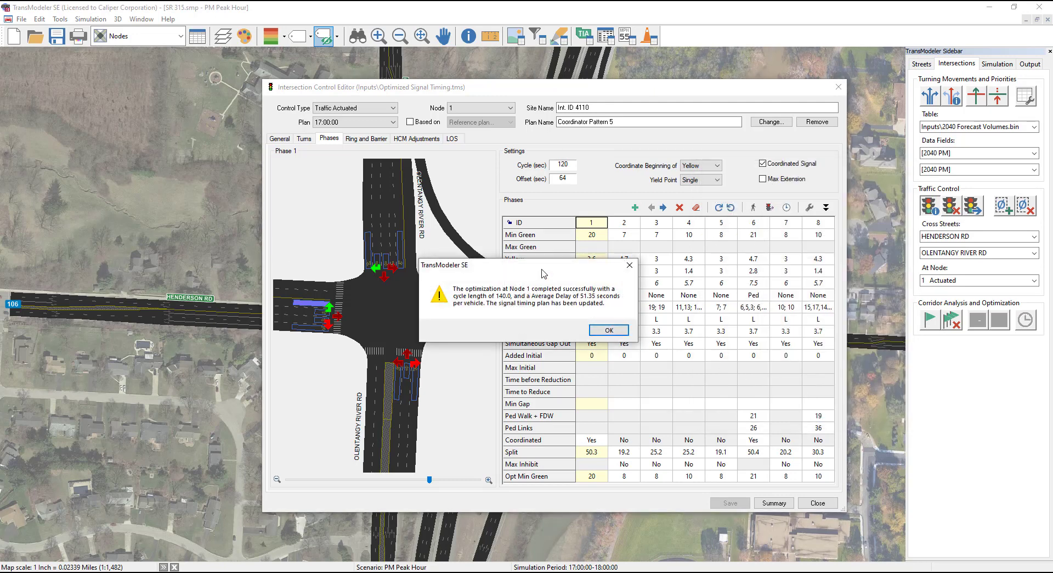
left_click_drag(530, 285, 410, 314)
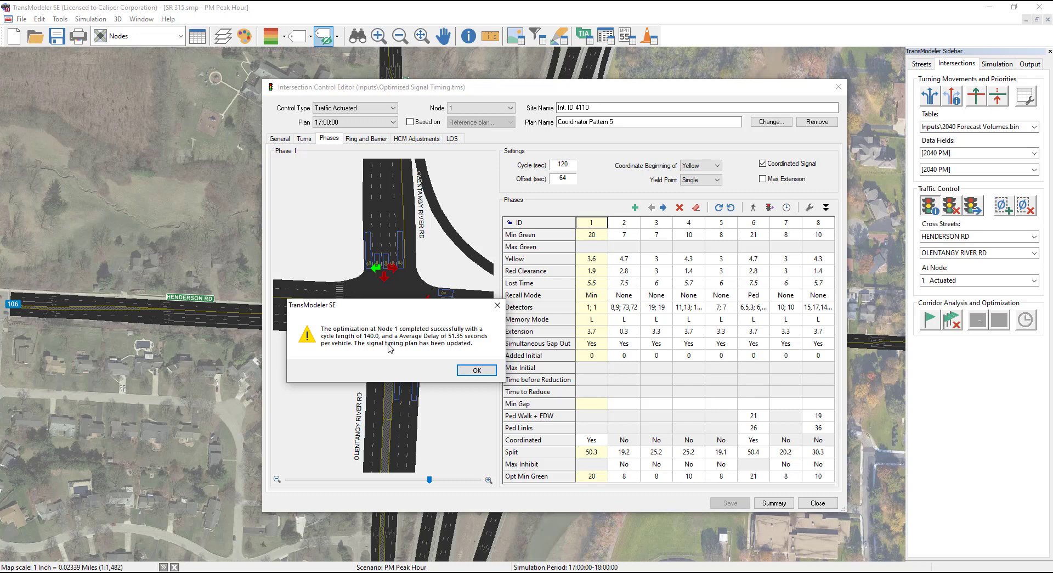
left_click(475, 370)
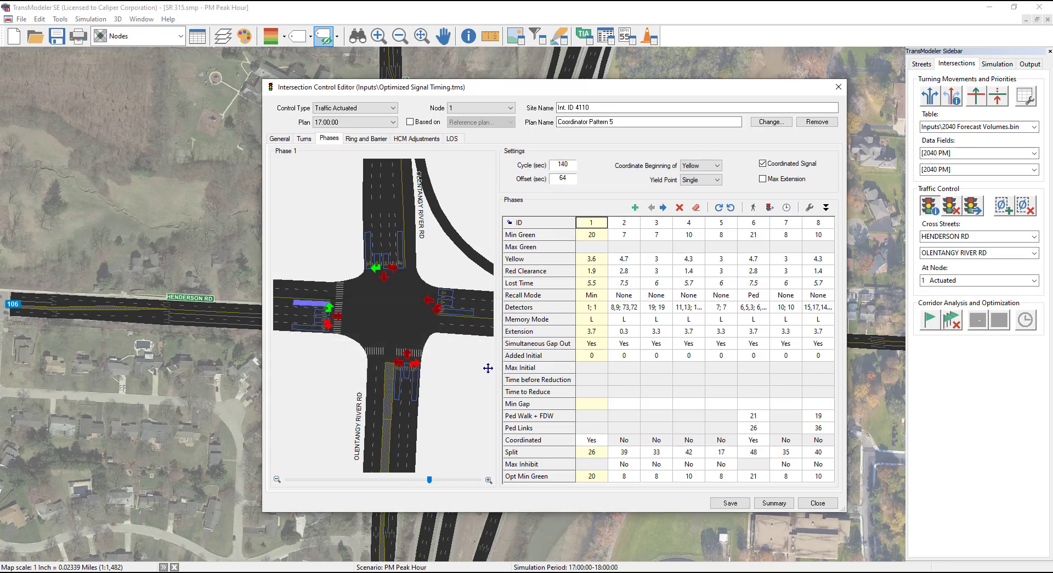
Keep the 17:00:00 plan selected, save node 1's signal timing and close the intersection control editor.
left_click(330, 125)
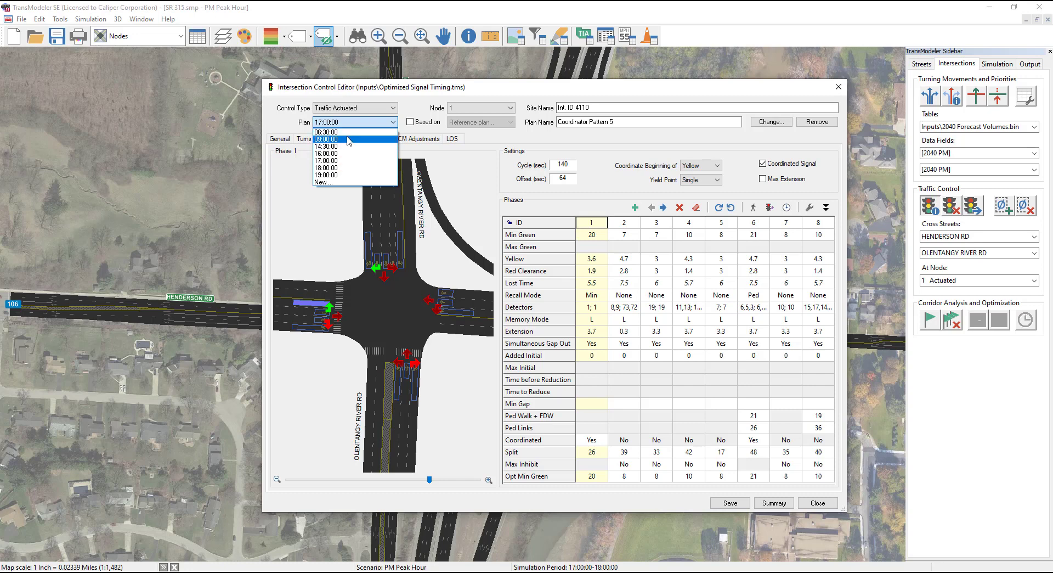
left_click(334, 164)
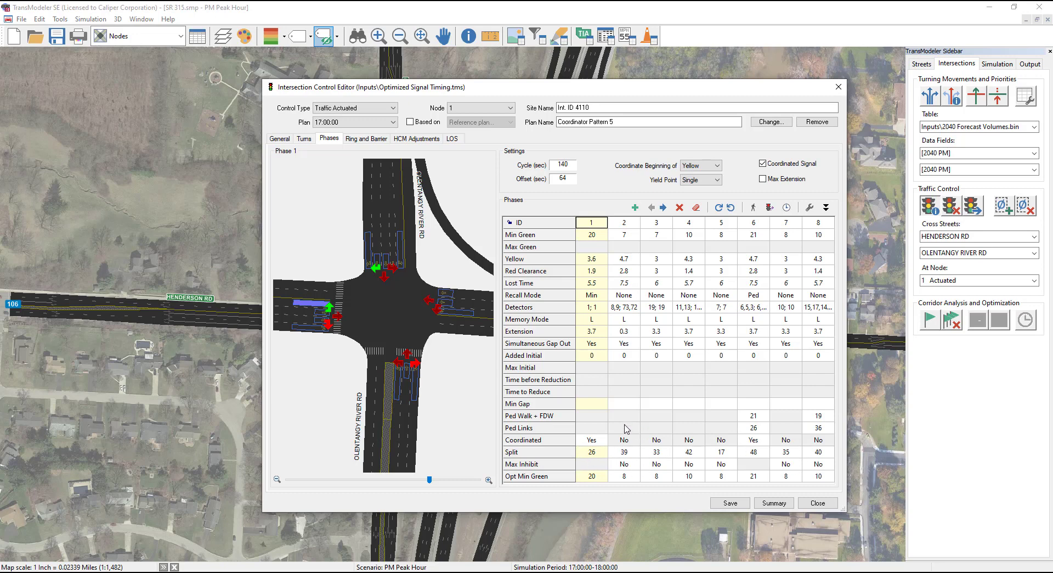
left_click(721, 503)
left_click(833, 504)
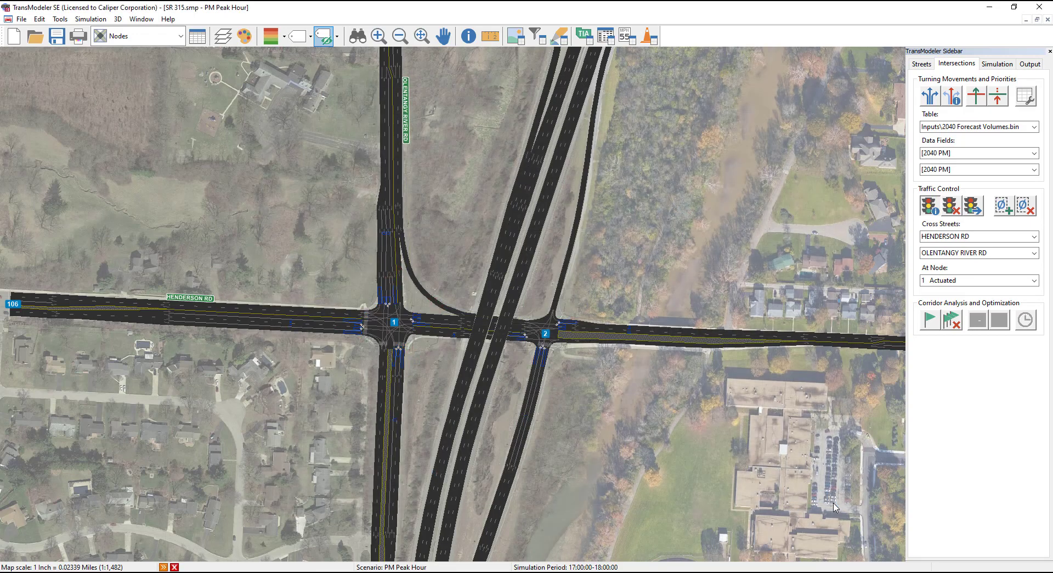